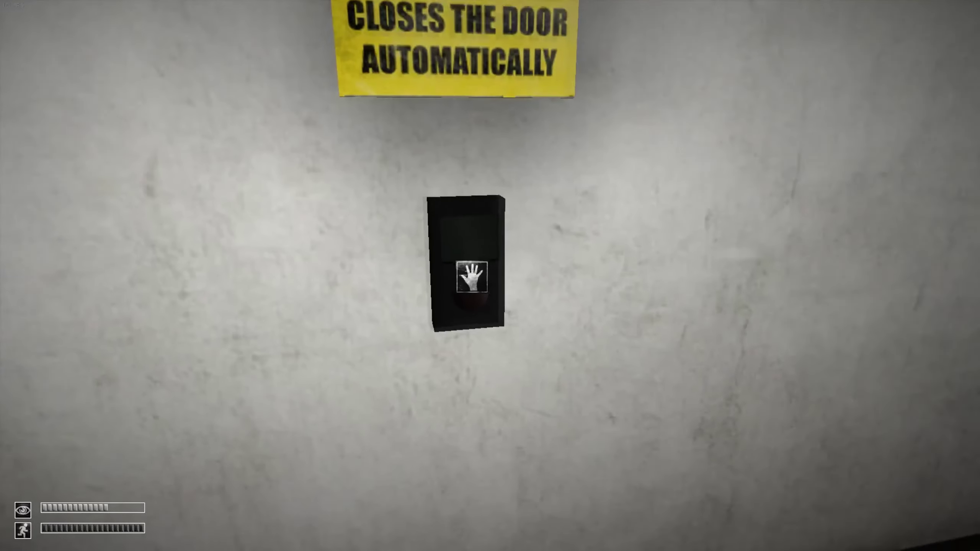
Put on the gas mask from the inventory.
key("Tab")
double_click(490, 258)
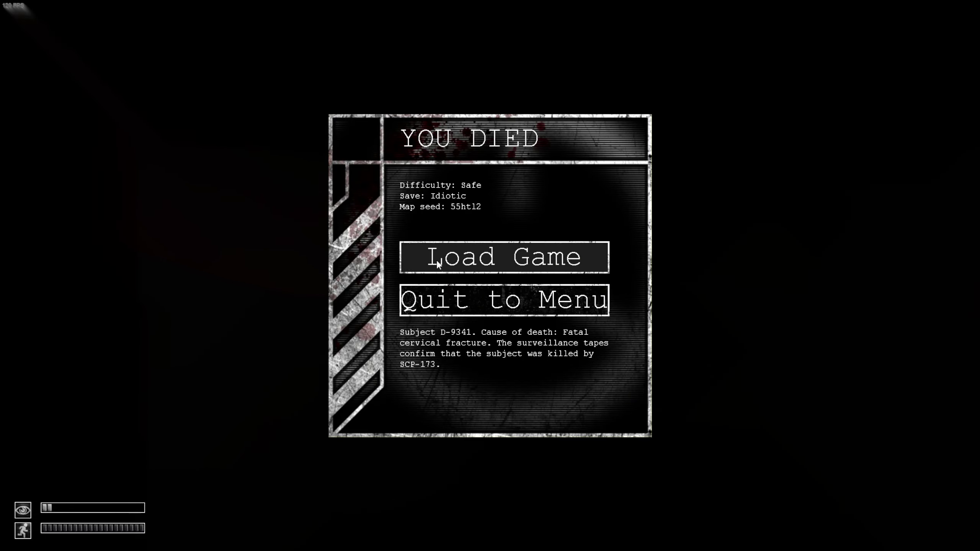
Reload the last save and walk into the corridor junction.
left_click(498, 258)
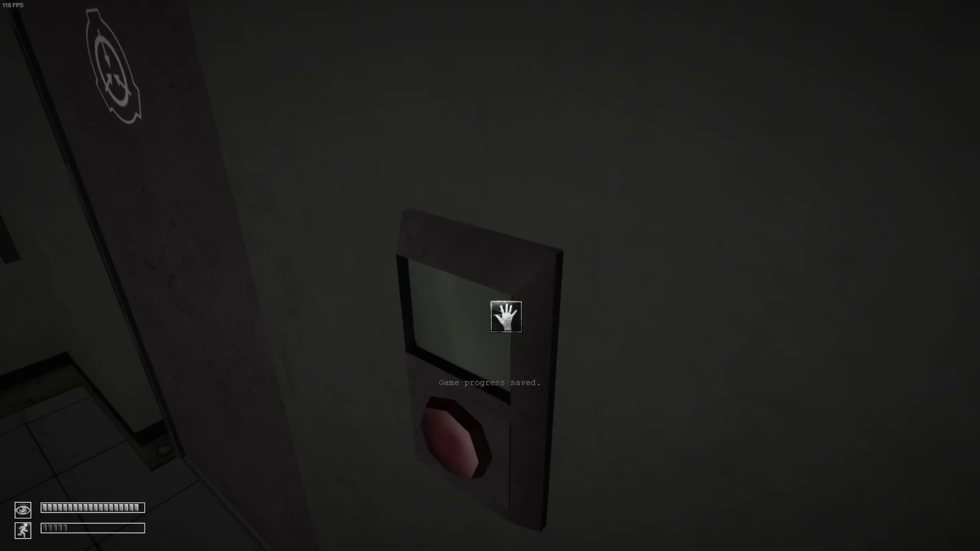
key("w")
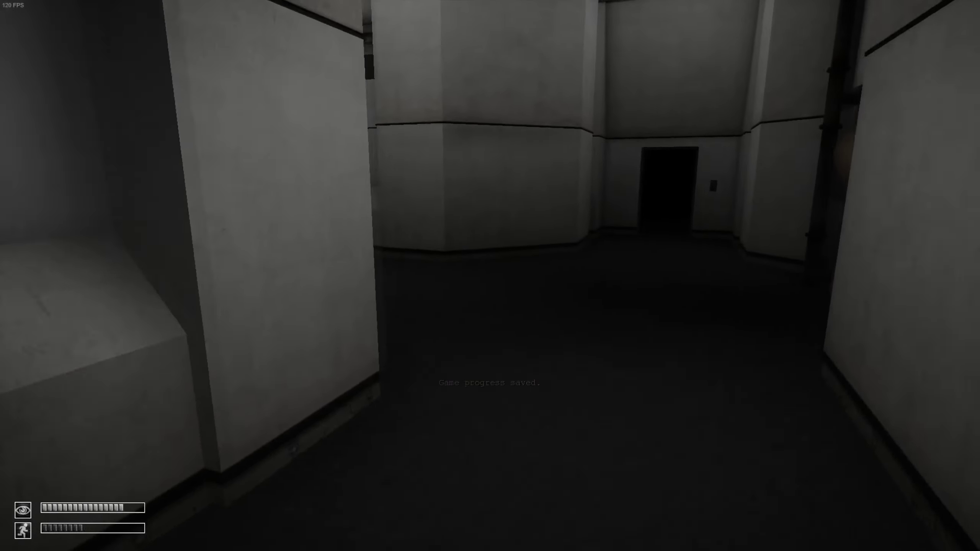
key("w")
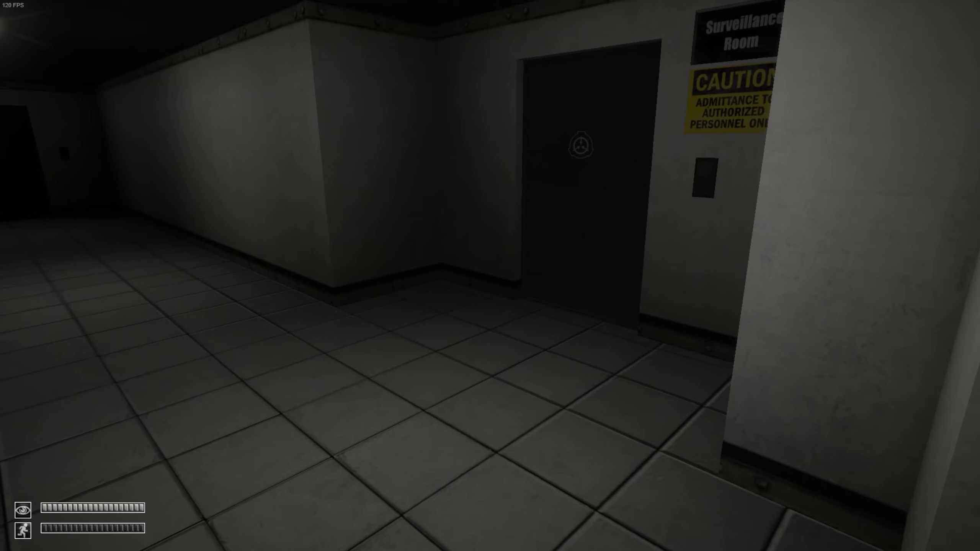
Walk down the dark corridor, open the door ahead and go through.
key("w")
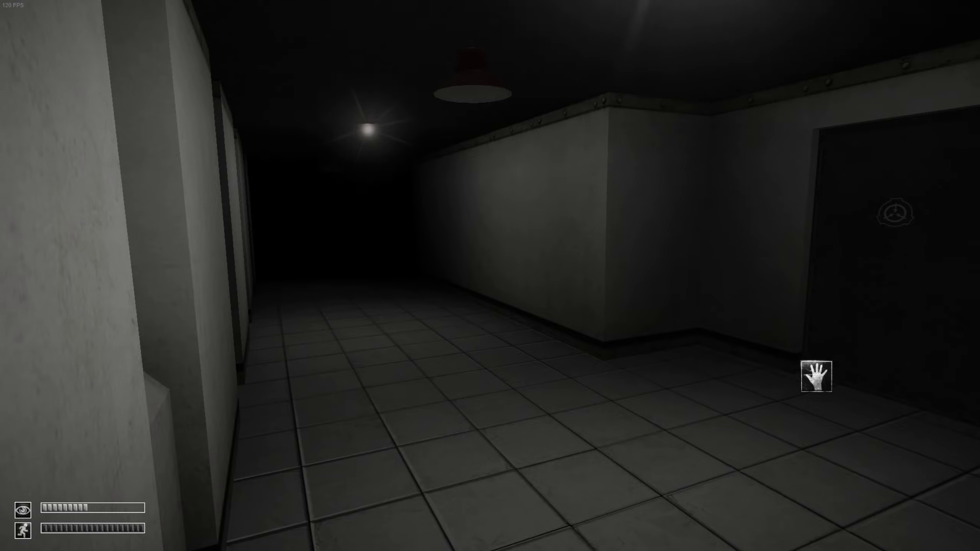
key("w")
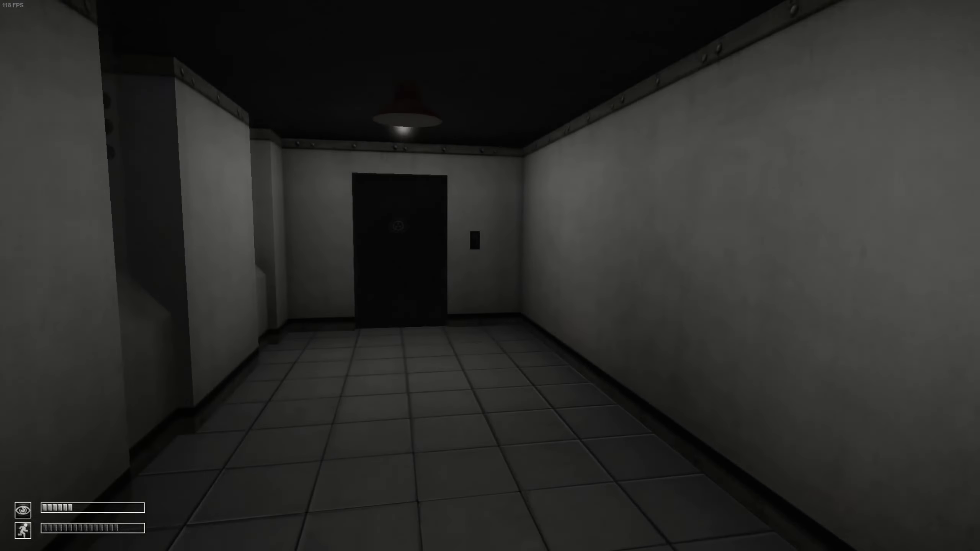
key("w")
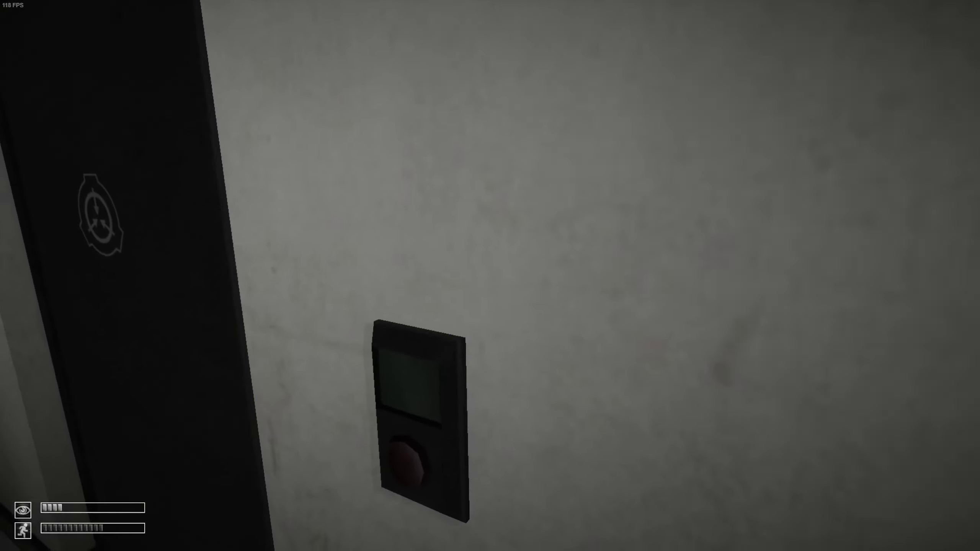
left_click(490, 276)
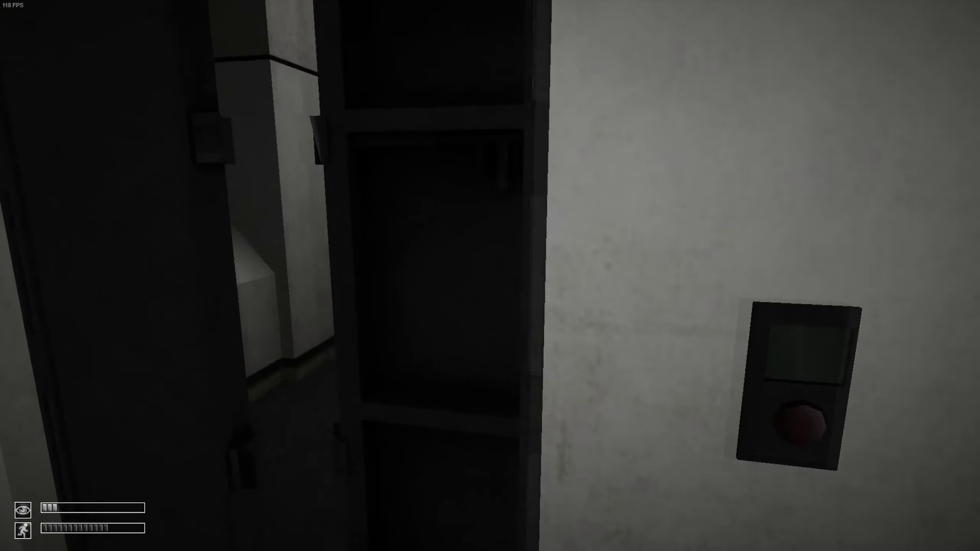
key("w")
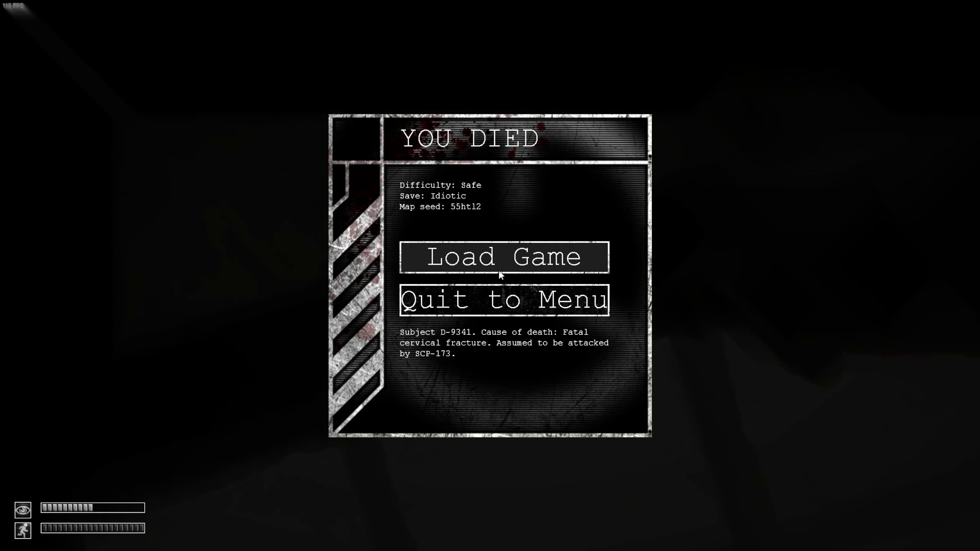
Reload the last save from the YOU DIED screen.
left_click(500, 264)
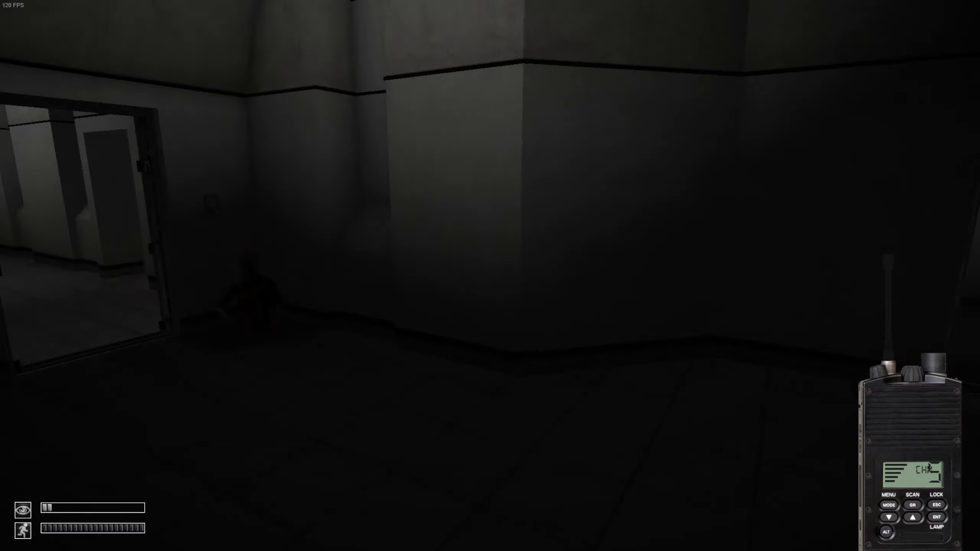
Equip the radio from the inventory.
key("Tab")
key("Tab")
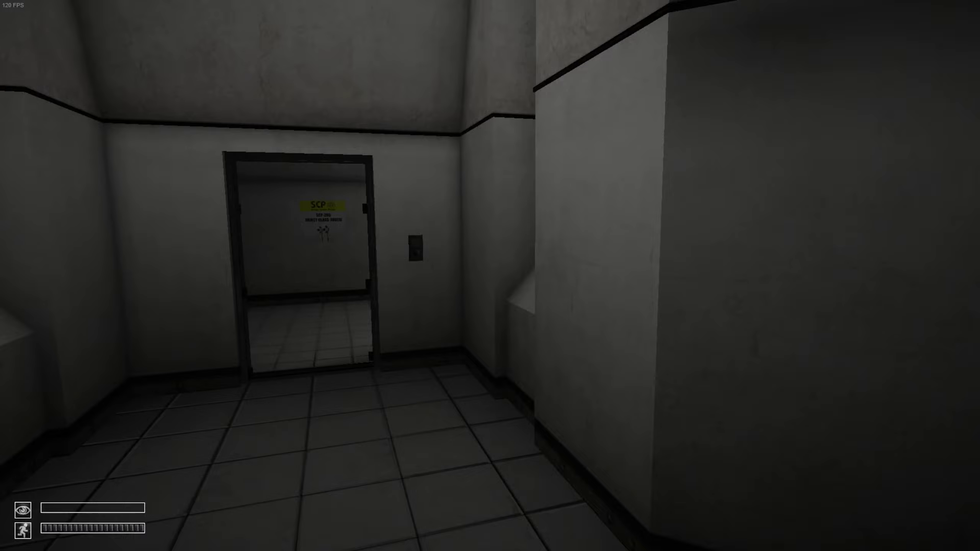
key("Tab")
double_click(597, 330)
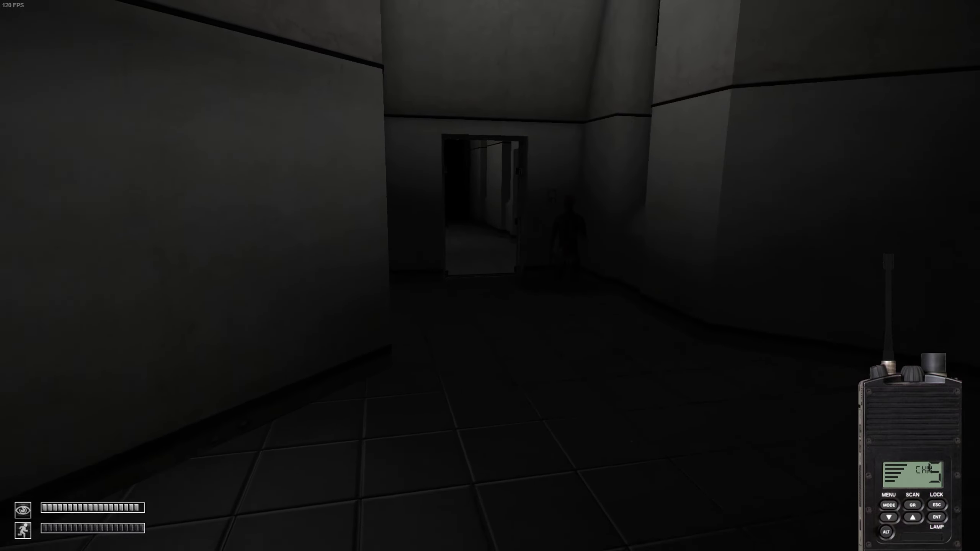
Sprint through the lit corridor and doorways into the dark corridor.
key("w")
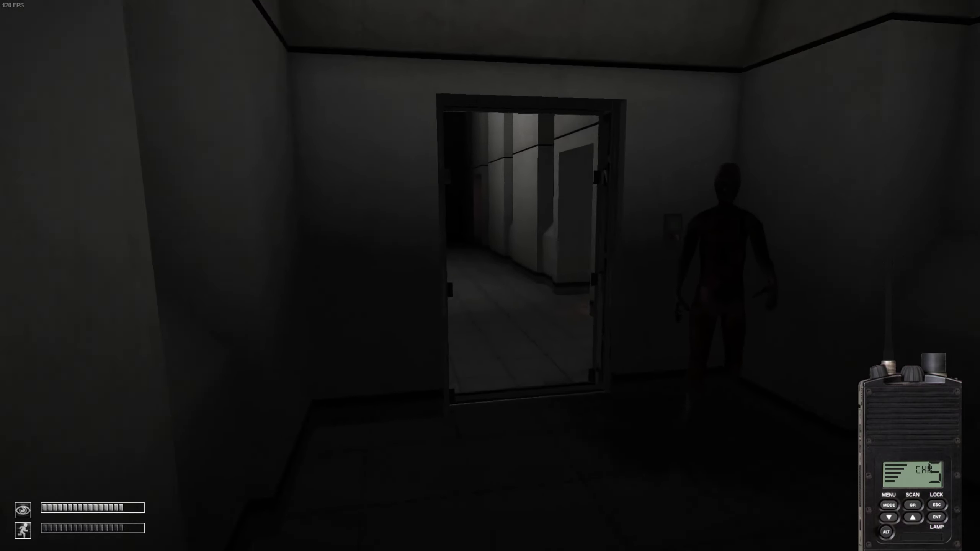
key("w")
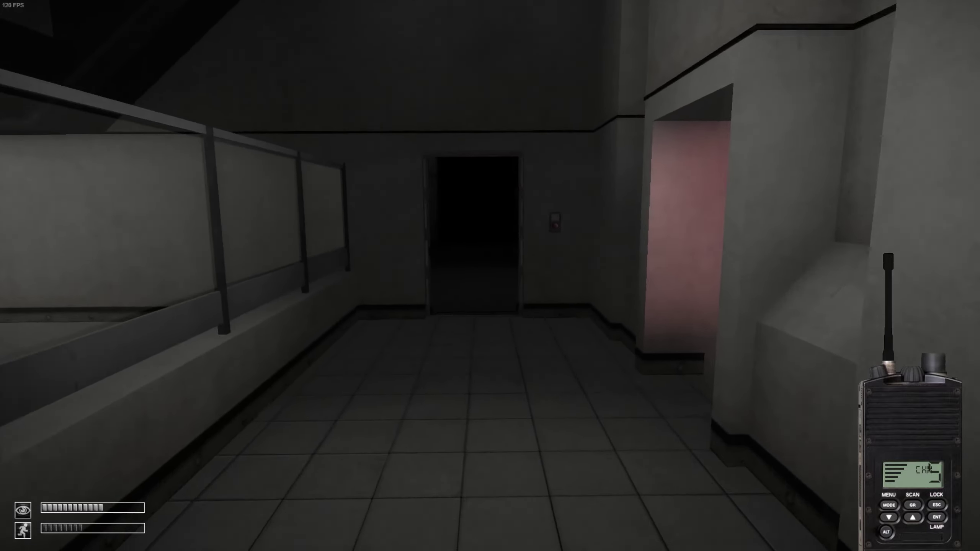
key("w")
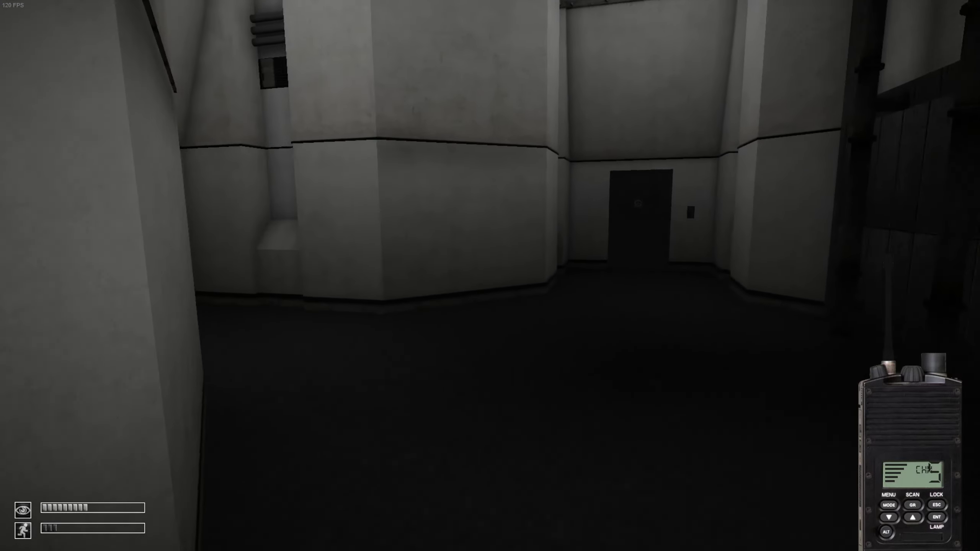
key("w")
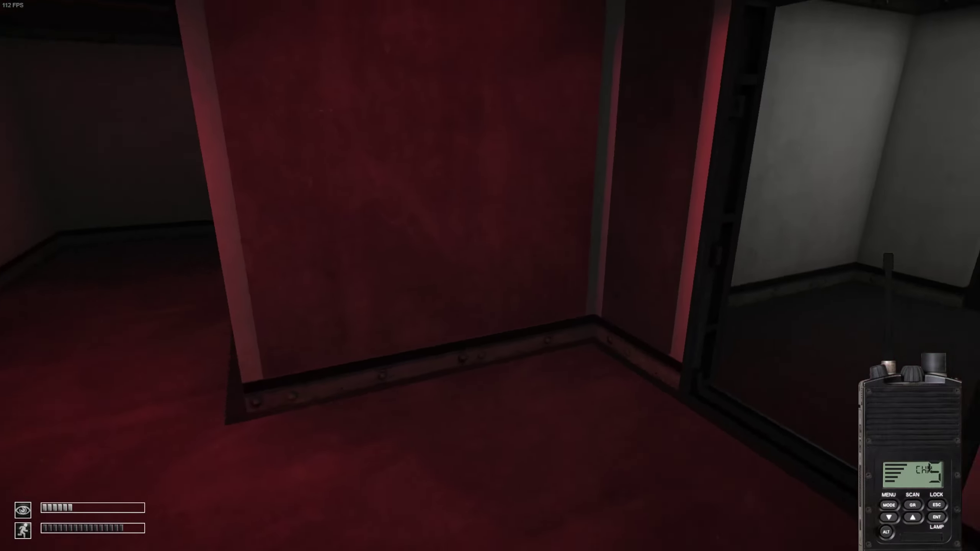
Run through the red-lit corridor, open its door, and enter the dark hall.
key("w")
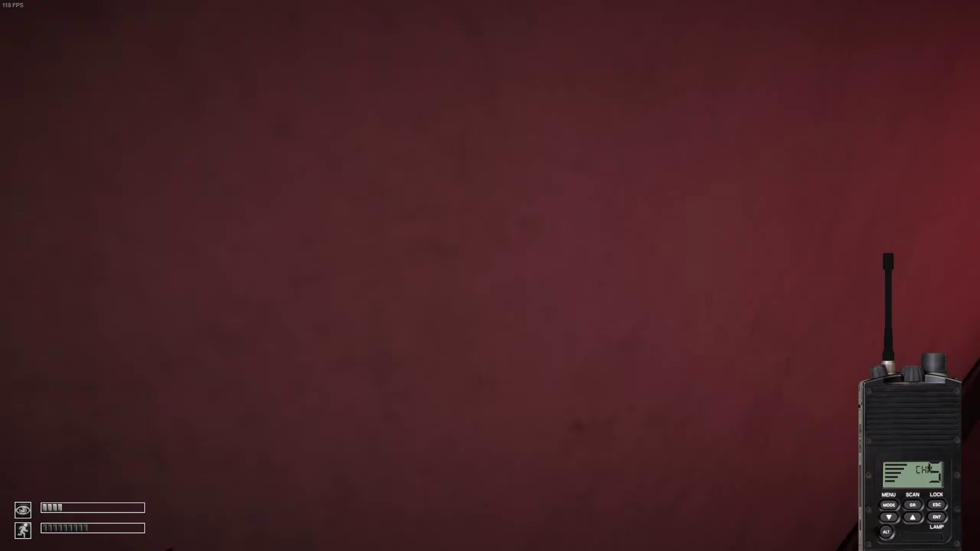
key("w")
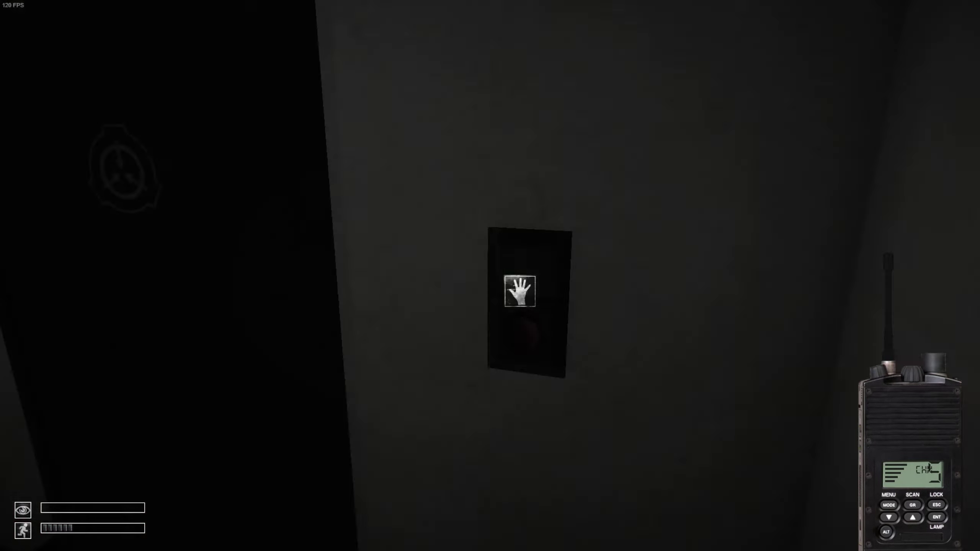
left_click(521, 291)
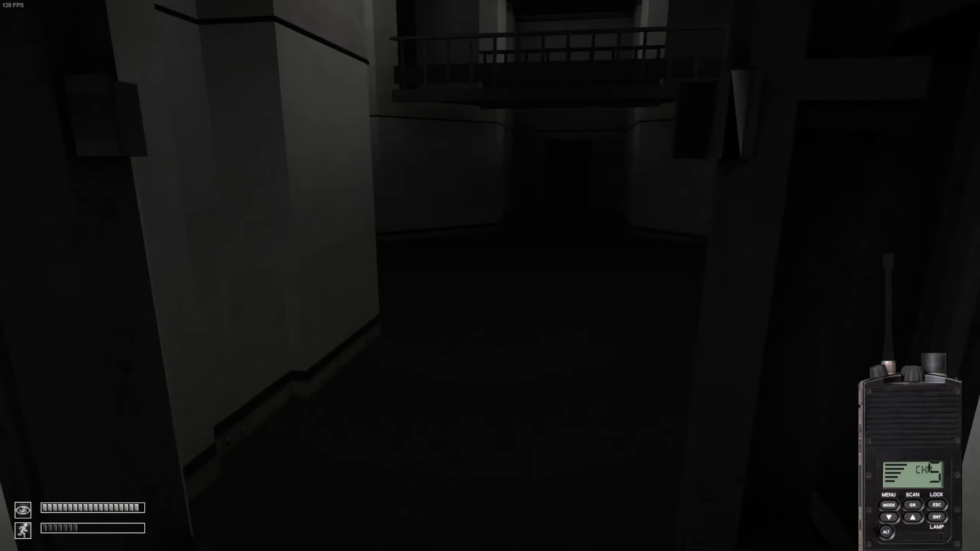
key("w")
key("w")
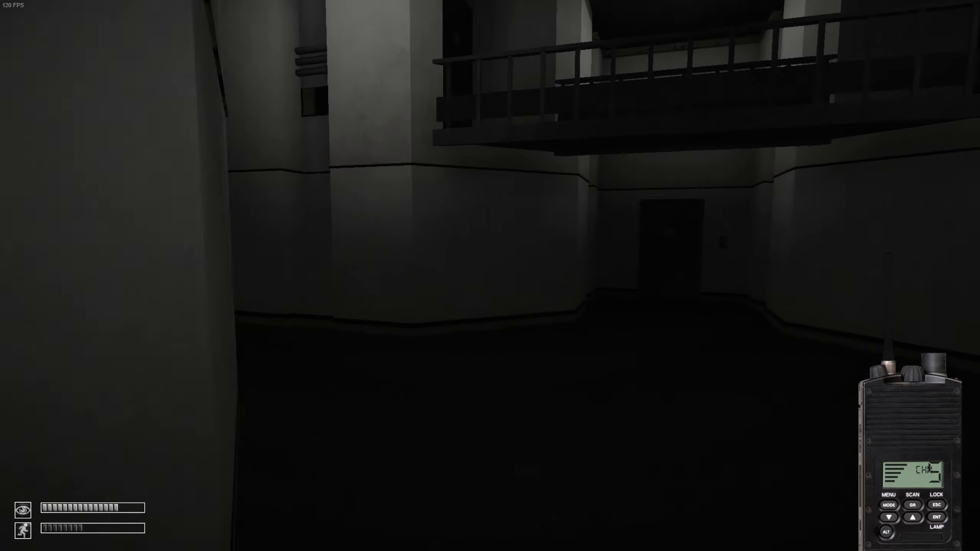